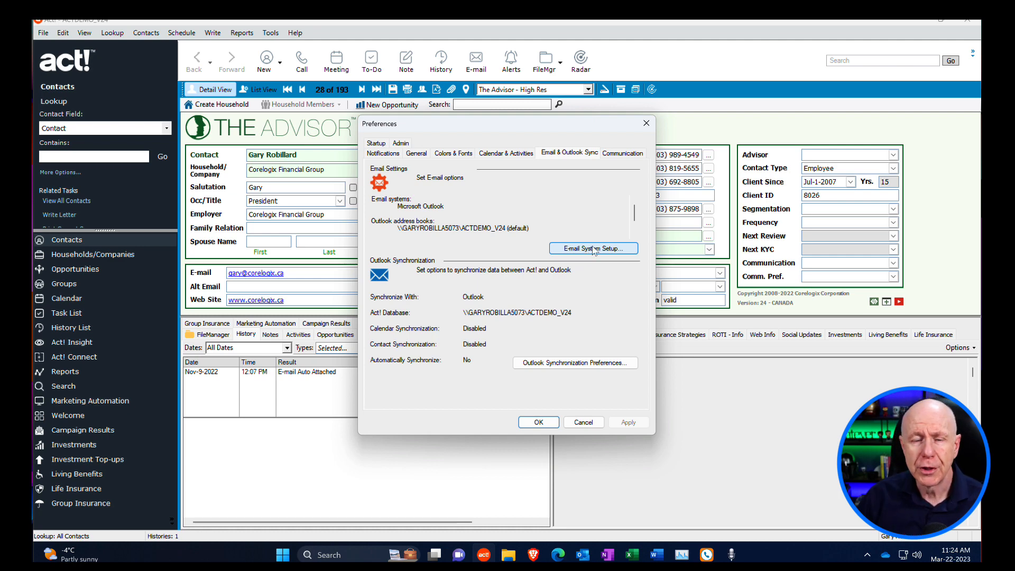
# Start the e-mail system setup and accept Microsoft Outlook as e-mail system and editor, with ACTDEMO_V24 as the default address book
pyautogui.click(594, 249)
pyautogui.click(561, 376)
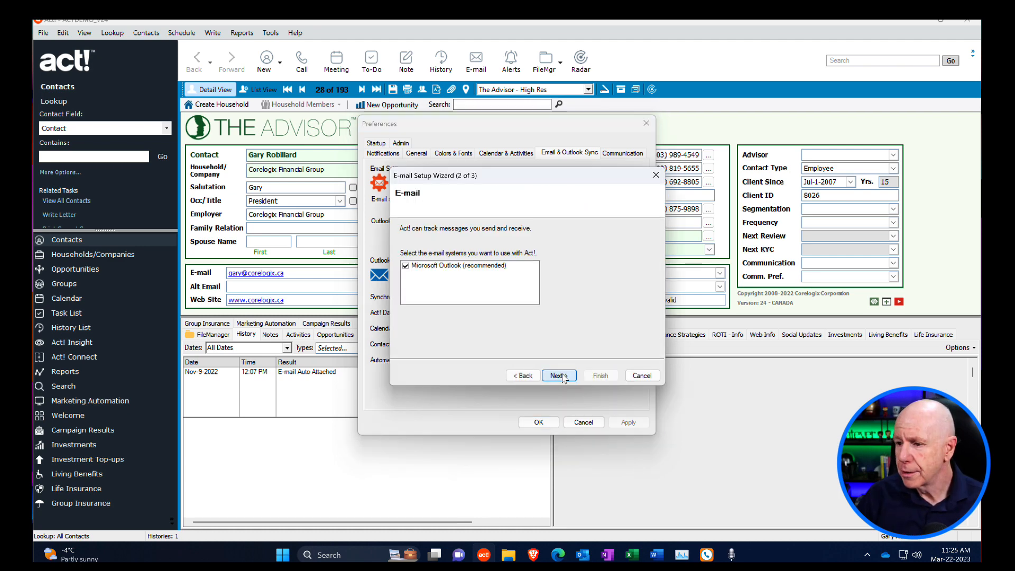
pyautogui.click(564, 377)
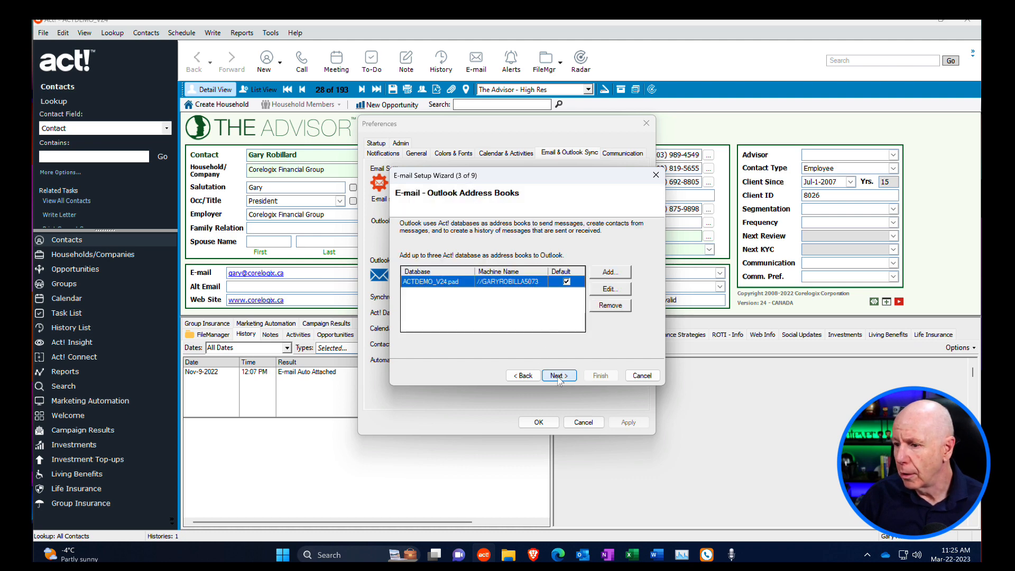
pyautogui.click(558, 377)
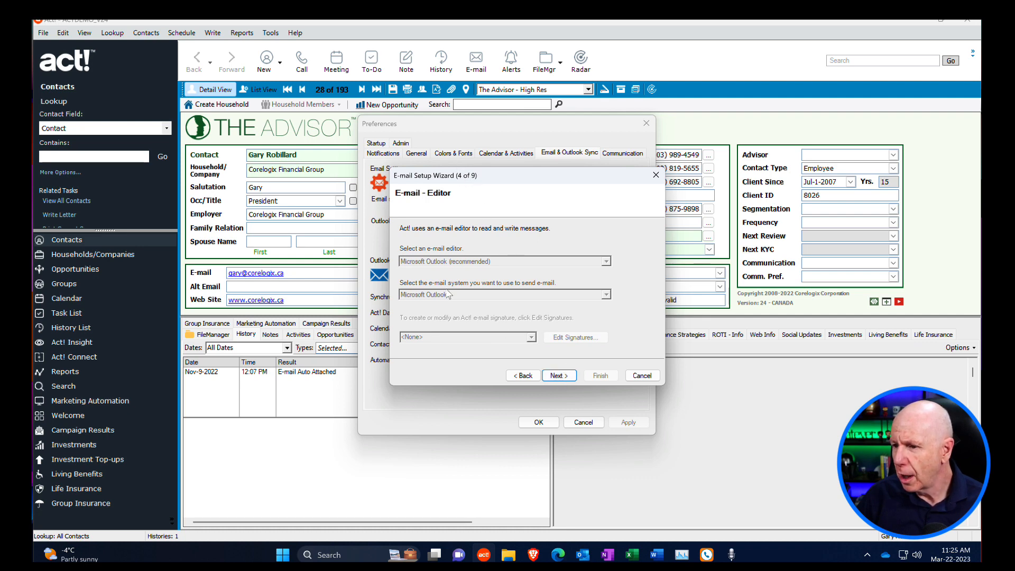
pyautogui.click(564, 376)
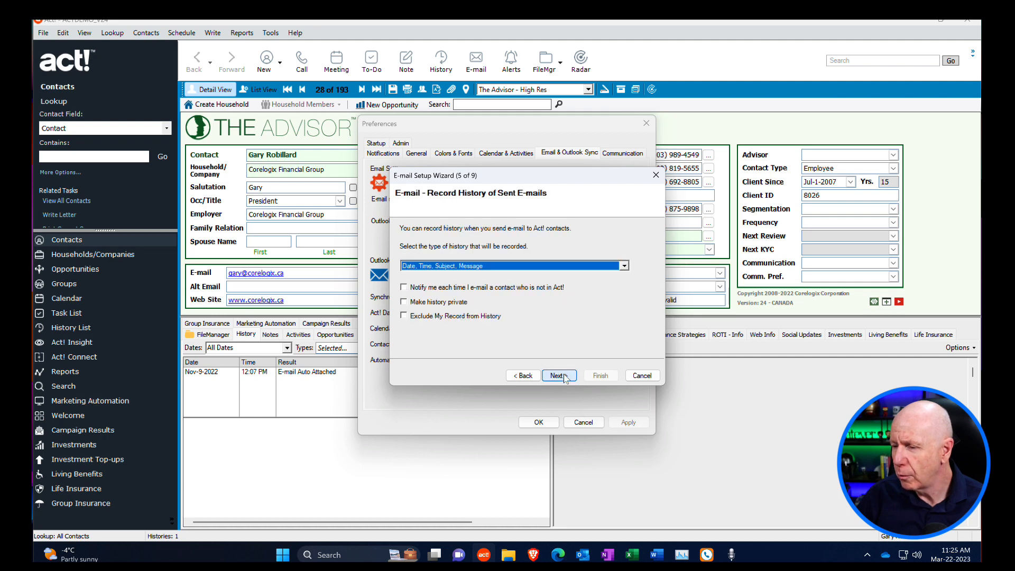
# Keep "Date, Time, Subject, Message" as the history type for sent e-mails and None for received e-mails
pyautogui.click(564, 377)
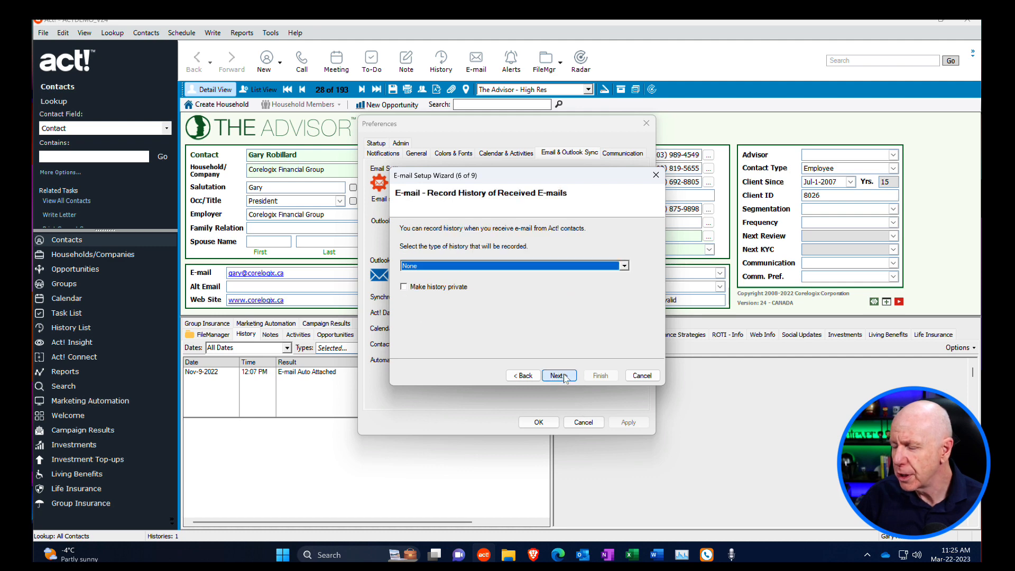
pyautogui.click(522, 376)
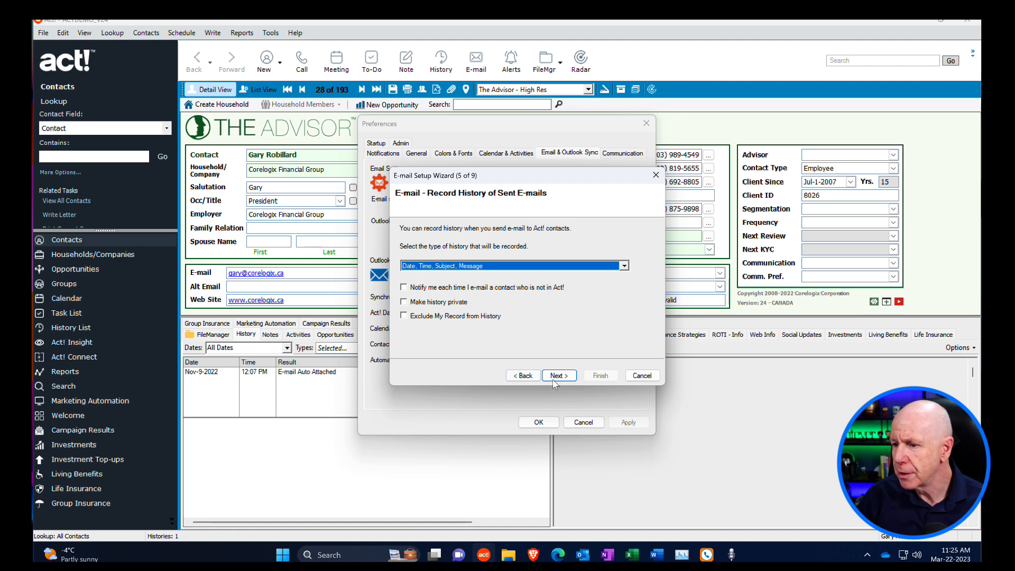
pyautogui.click(624, 266)
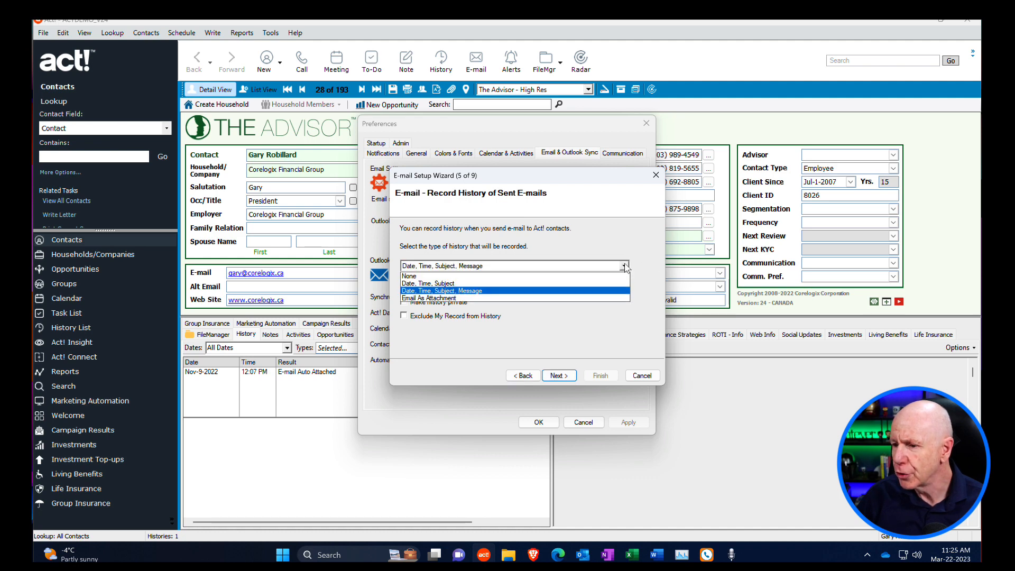
pyautogui.click(624, 265)
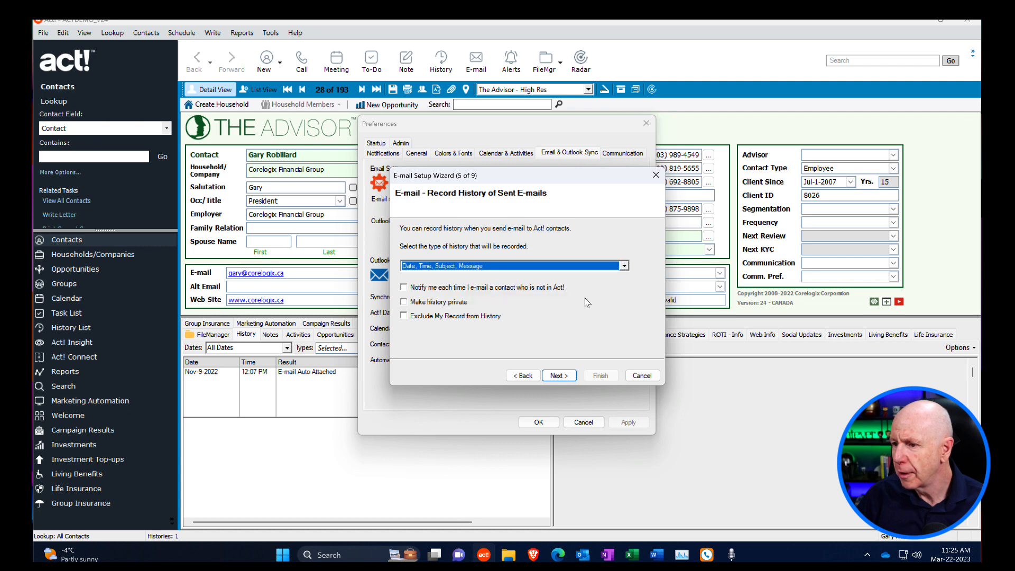
pyautogui.click(558, 375)
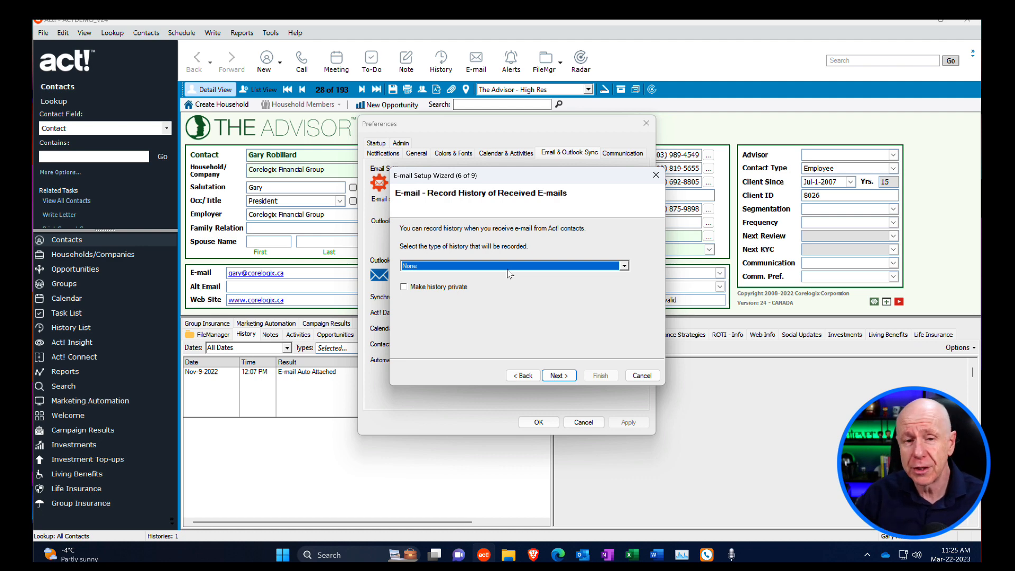
pyautogui.click(558, 375)
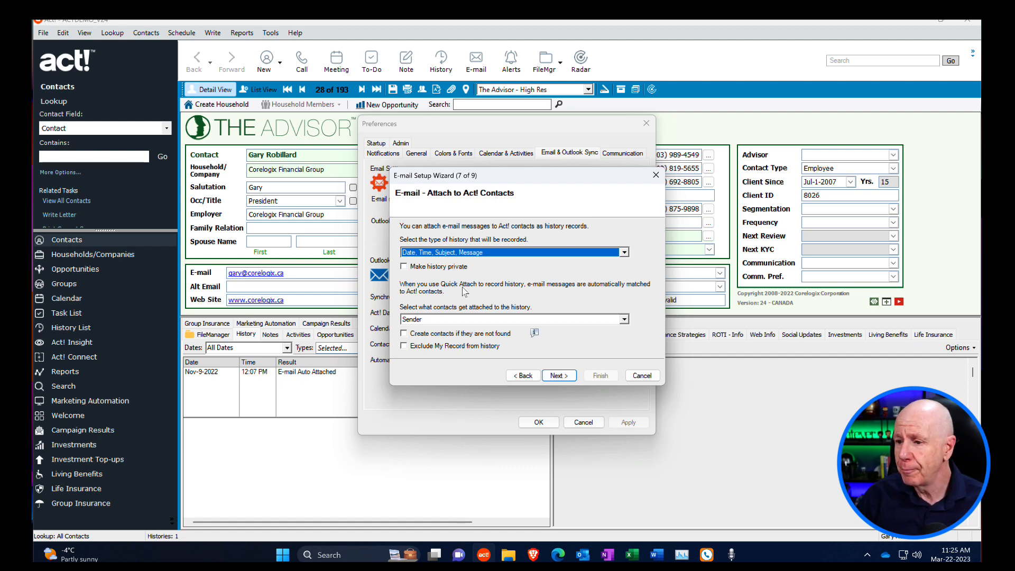
# Accept the contact attachment settings, keeping activity alarms in Act! (recommended) and "Edit and create activity (recommended)" for accepted Outlook meeting invitations
pyautogui.click(559, 377)
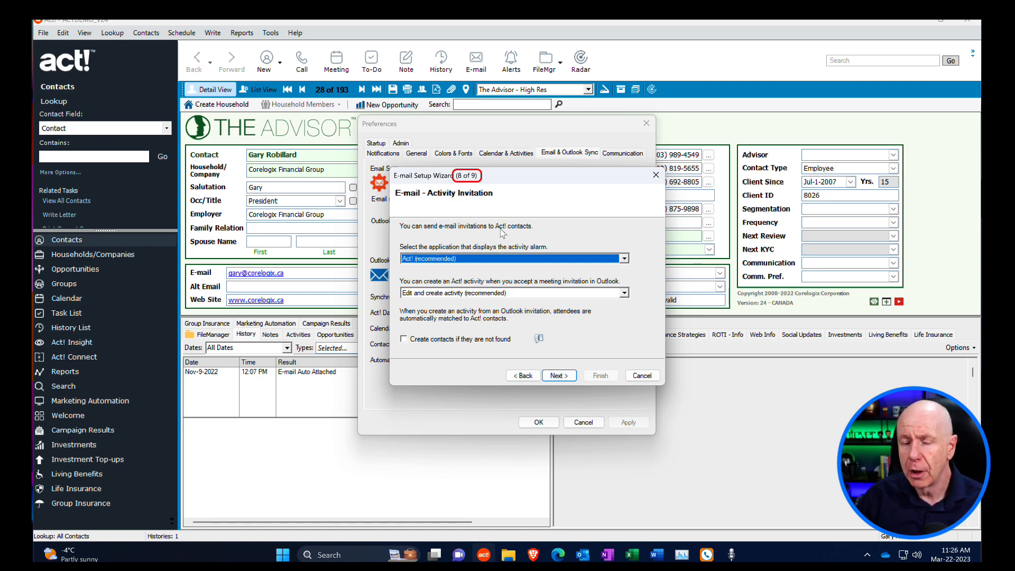
pyautogui.click(455, 258)
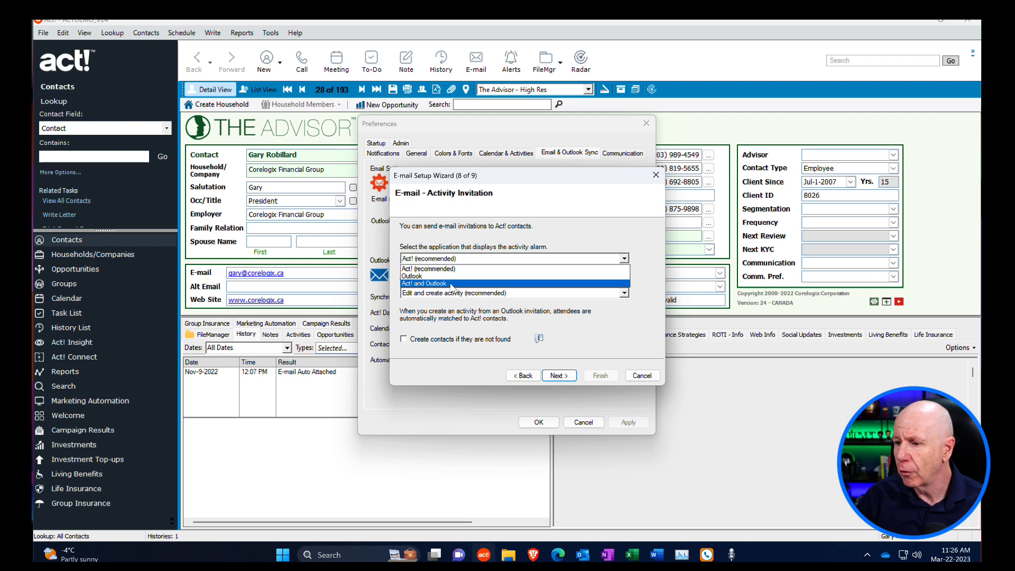
pyautogui.click(455, 269)
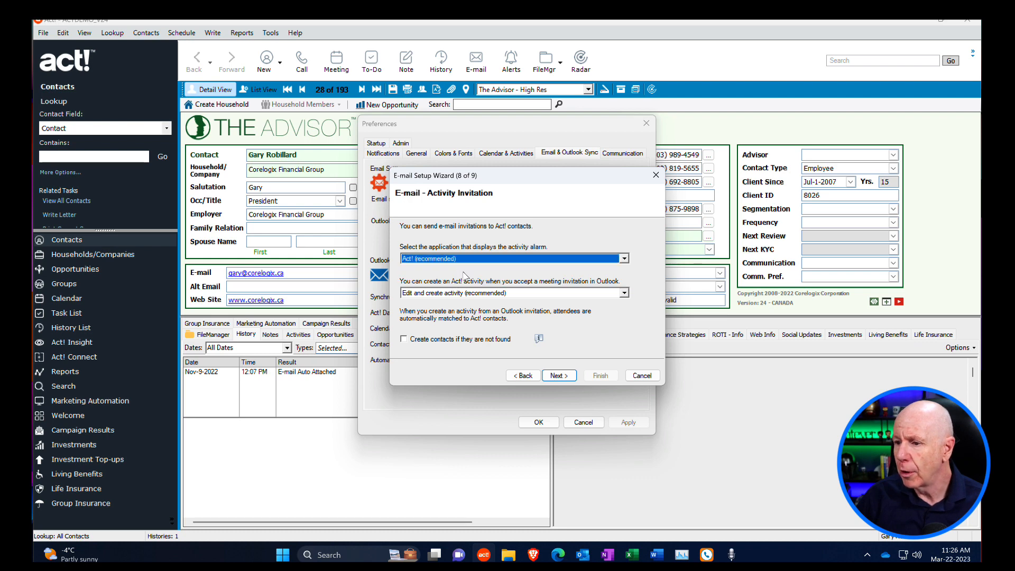
pyautogui.click(623, 293)
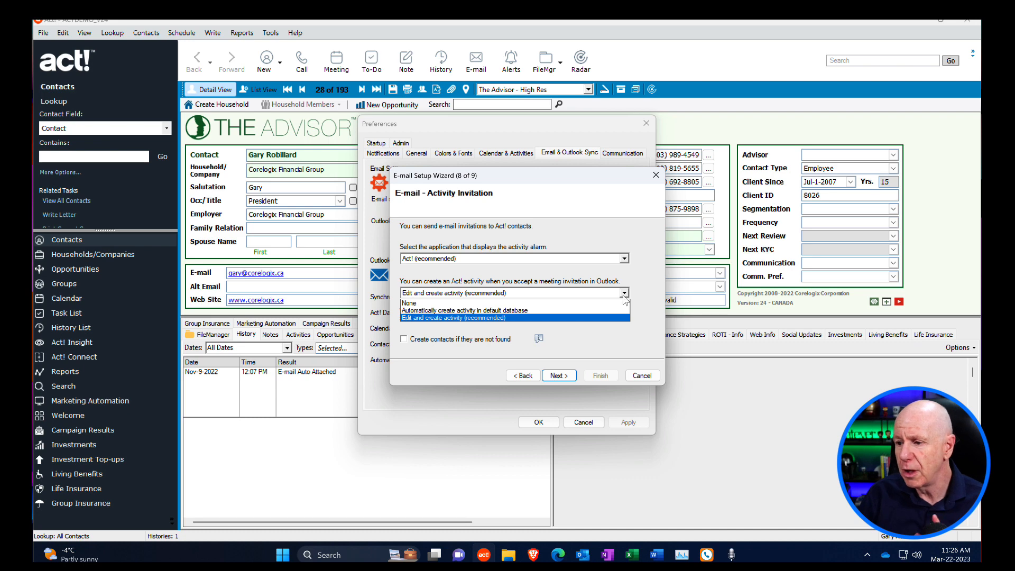
pyautogui.click(571, 377)
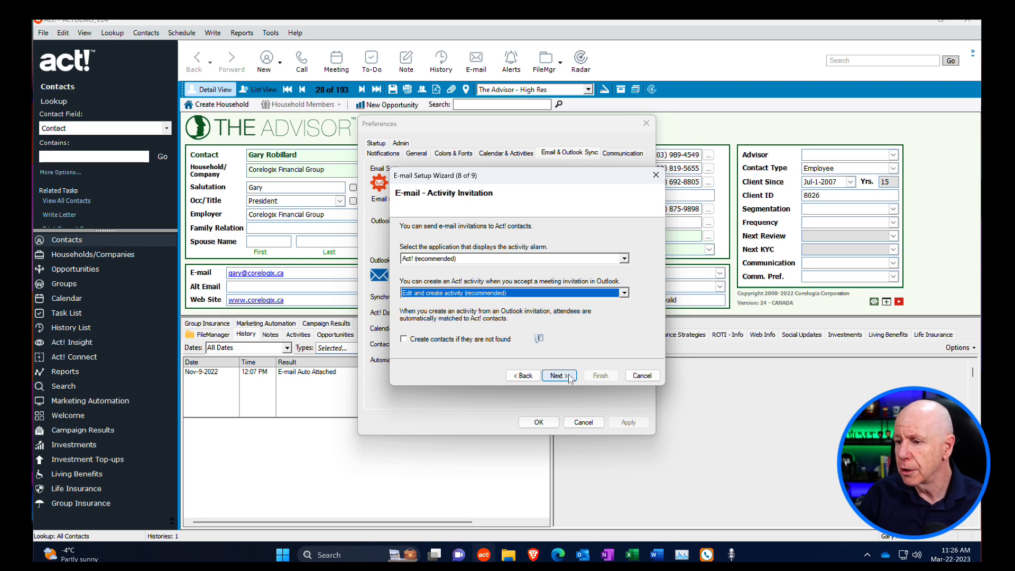
# Recheck the contact attachment and activity invitation settings and finish the e-mail setup wizard
pyautogui.click(559, 375)
pyautogui.click(530, 376)
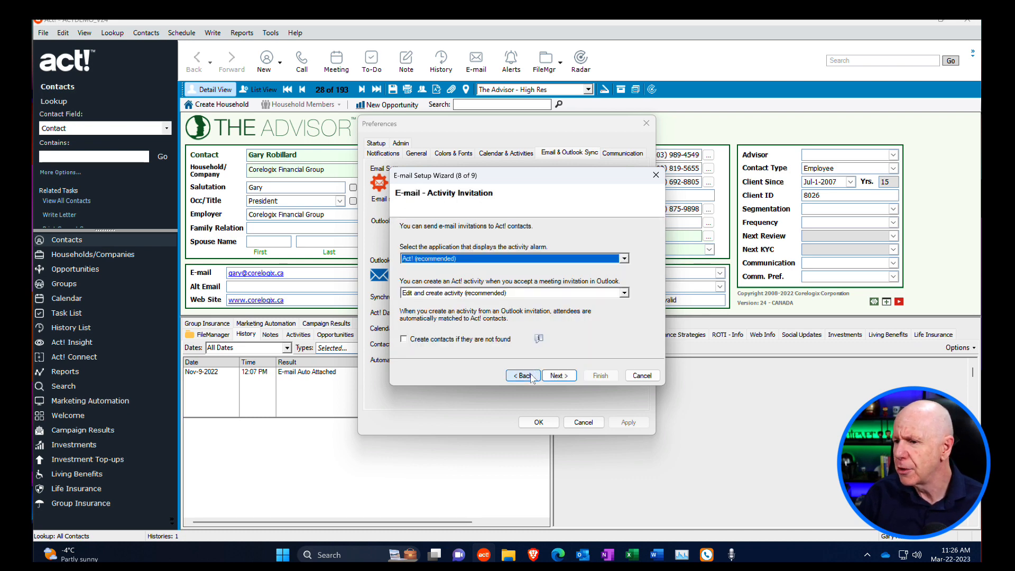
pyautogui.click(531, 377)
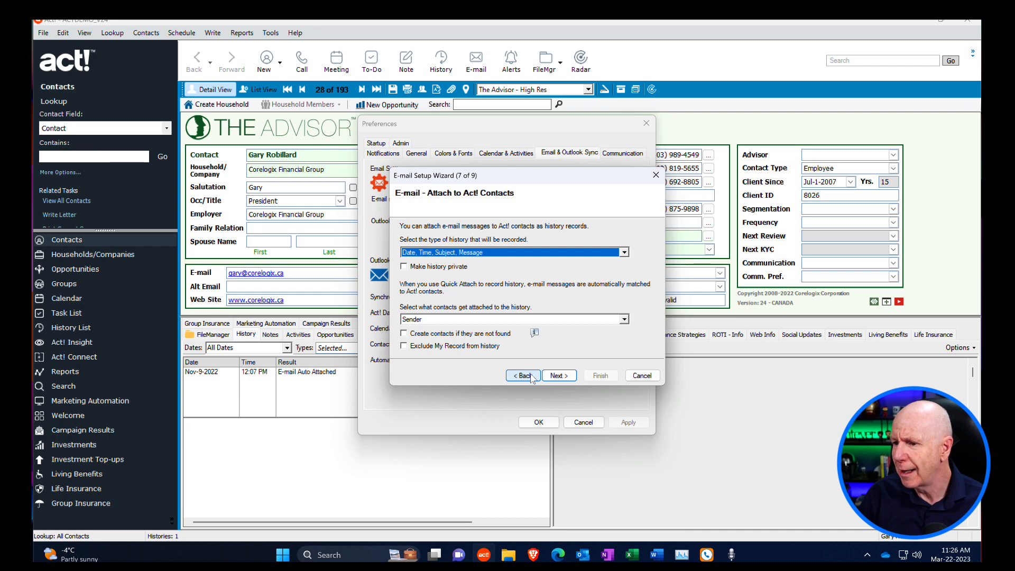
pyautogui.click(553, 376)
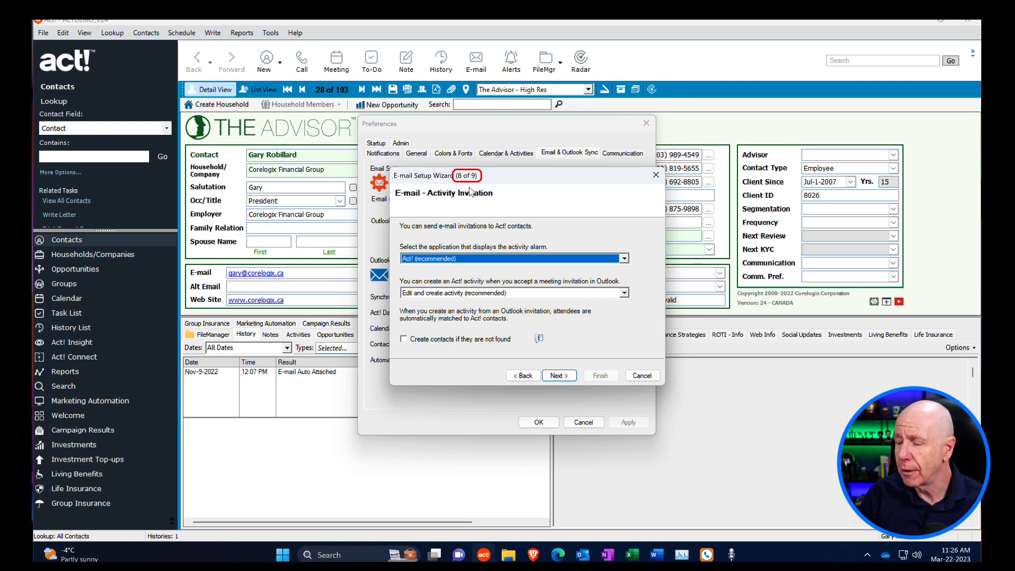
pyautogui.click(561, 376)
pyautogui.click(600, 376)
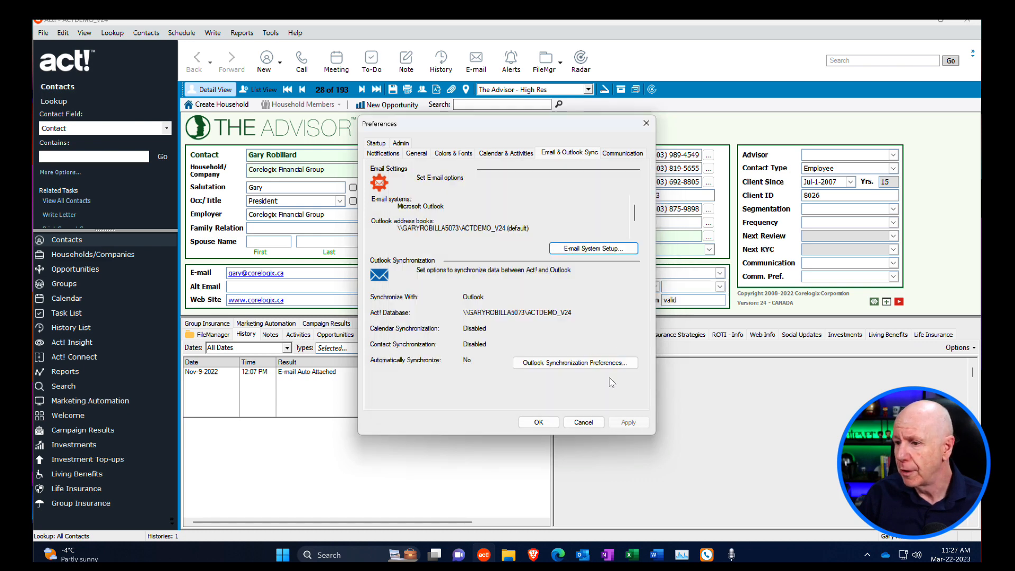
# Set the calendar synchronization method in the Outlook synchronization preferences to "1-way: Sync Act! to Outlook"
pyautogui.click(563, 362)
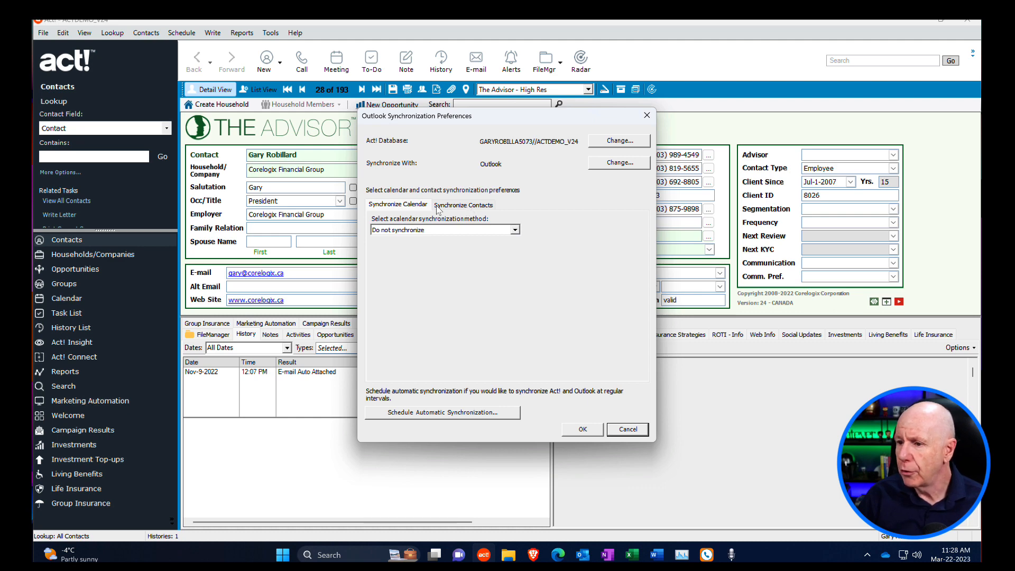
pyautogui.click(414, 204)
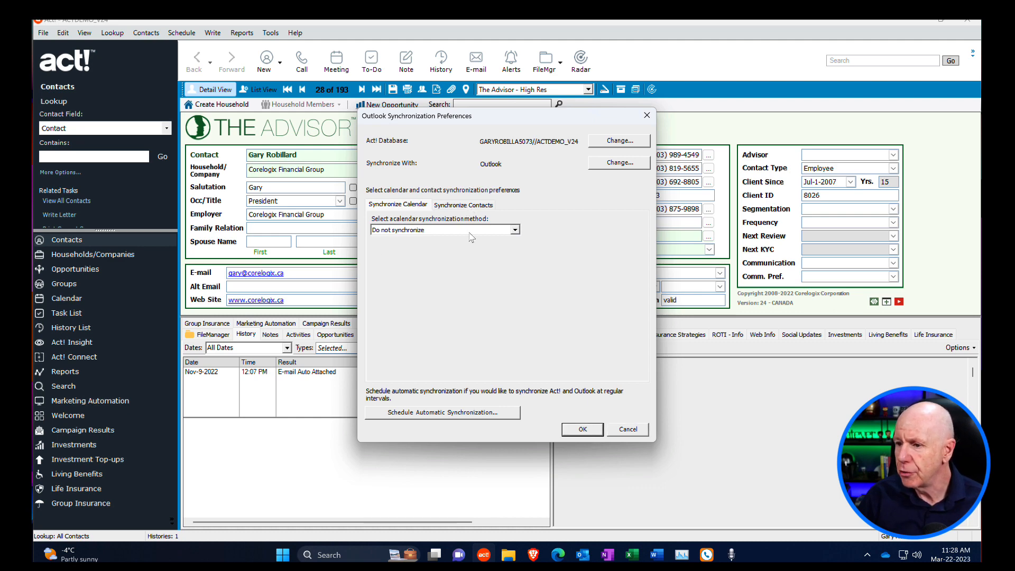
pyautogui.click(516, 231)
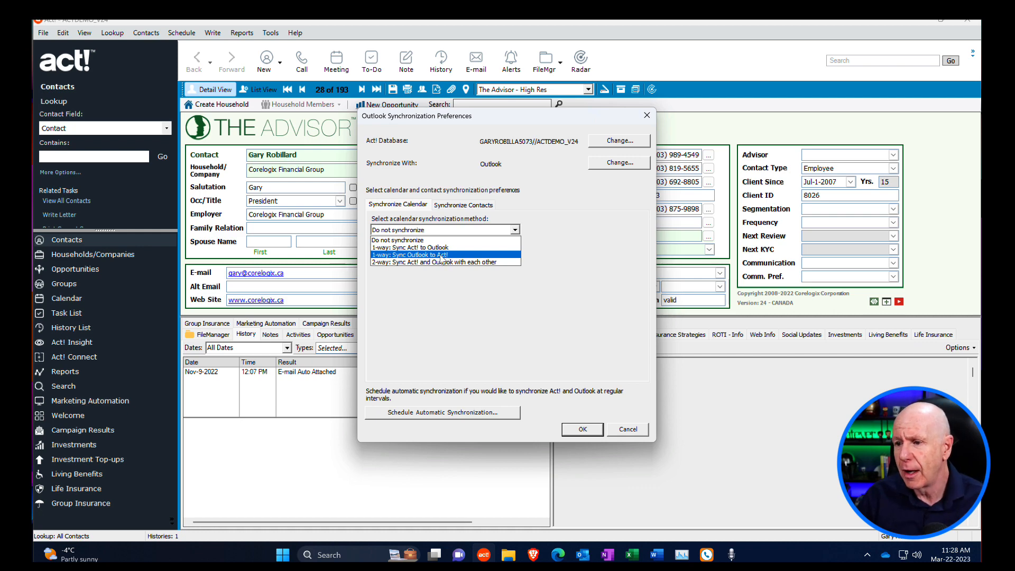
pyautogui.click(411, 248)
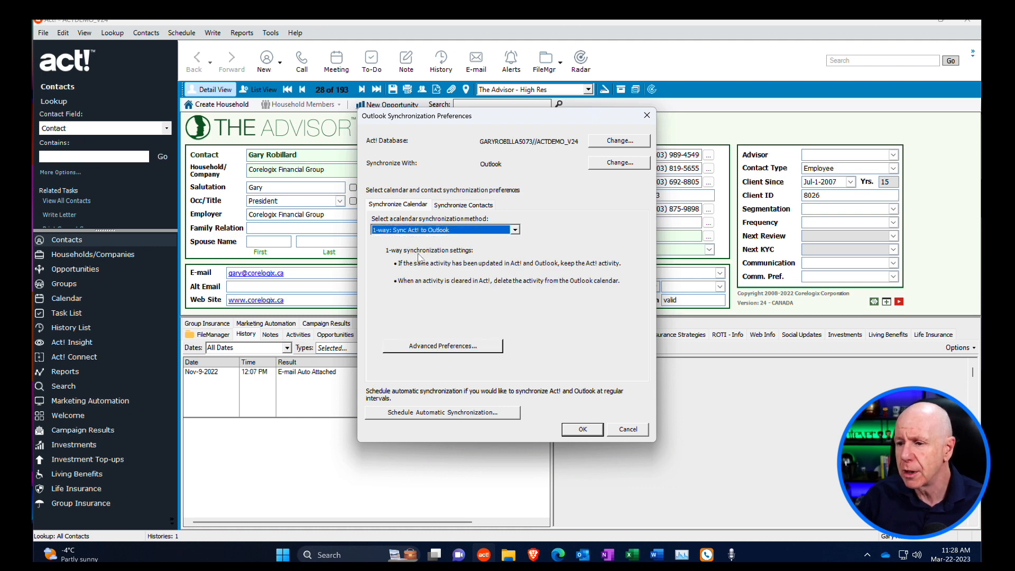
# Include the Call, Meeting and To-do activity types in the advanced calendar synchronization preferences
pyautogui.click(450, 352)
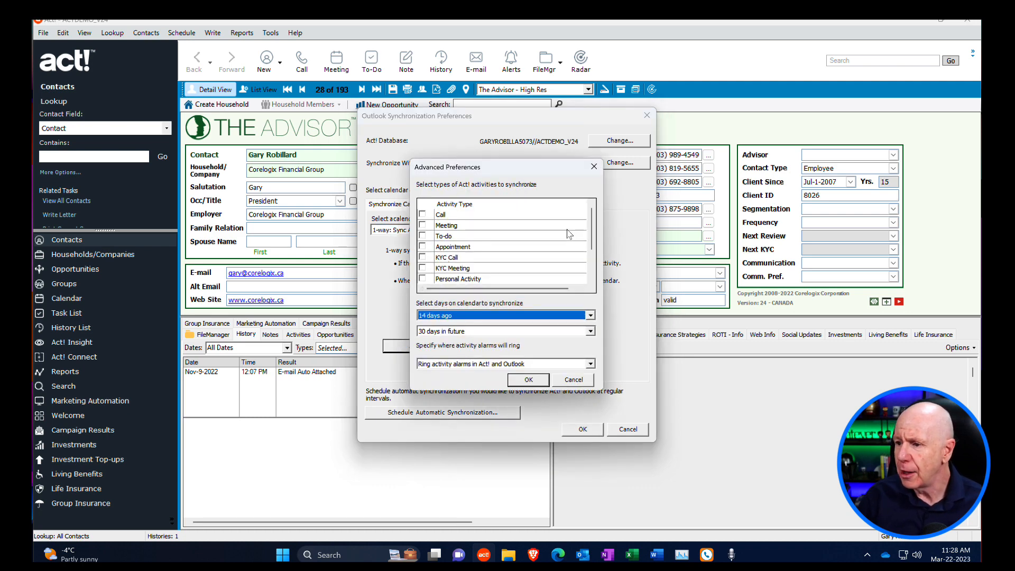
pyautogui.moveTo(592, 223)
pyautogui.mouseDown()
pyautogui.moveTo(594, 264)
pyautogui.moveTo(597, 216)
pyautogui.mouseUp()
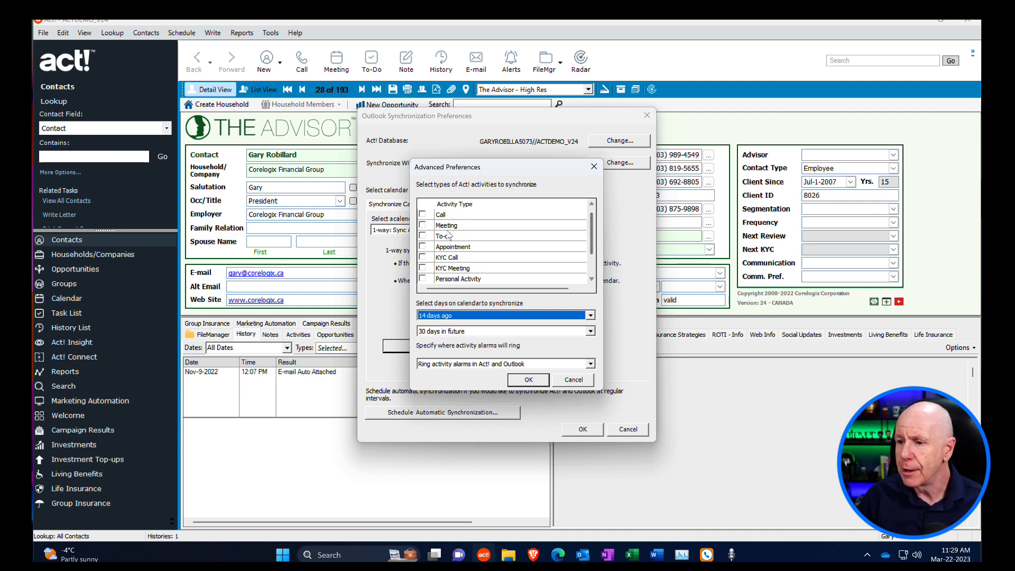
pyautogui.click(422, 214)
pyautogui.click(422, 224)
pyautogui.click(422, 235)
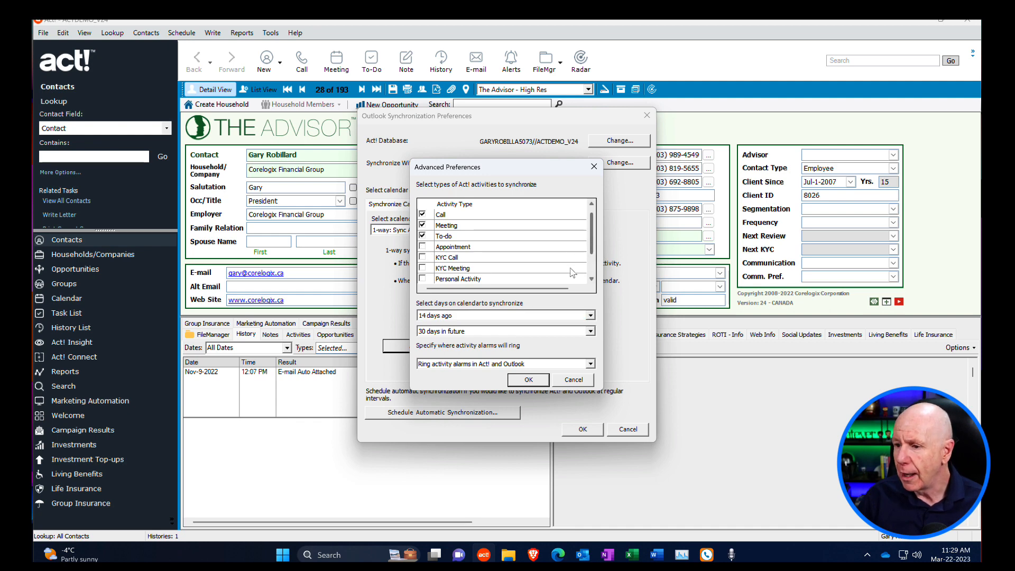
# Keep the calendar range at 14 days ago to 30 days in future, ring alarms in Act! and Outlook, and apply the advanced preferences
pyautogui.click(590, 315)
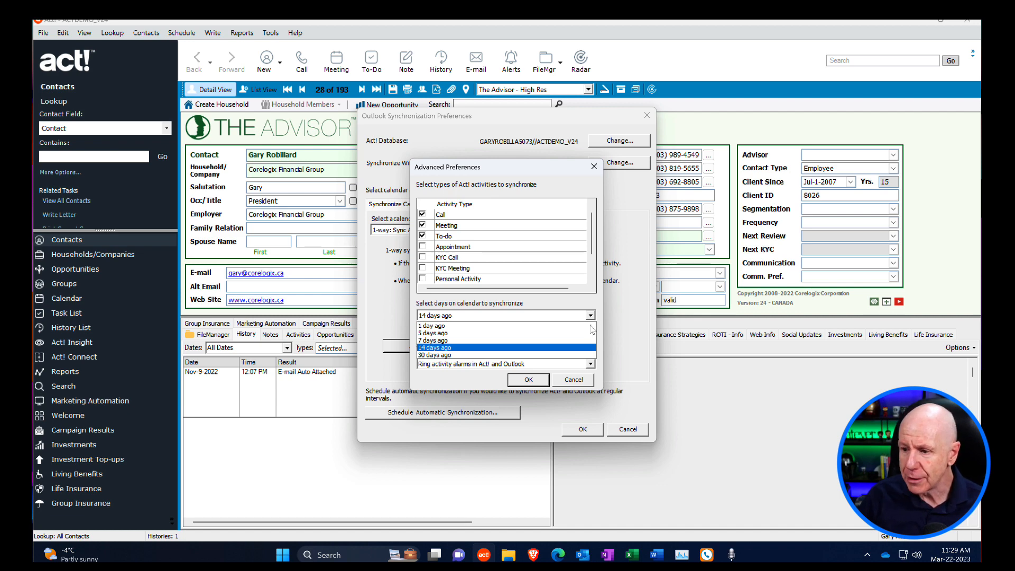
pyautogui.click(604, 306)
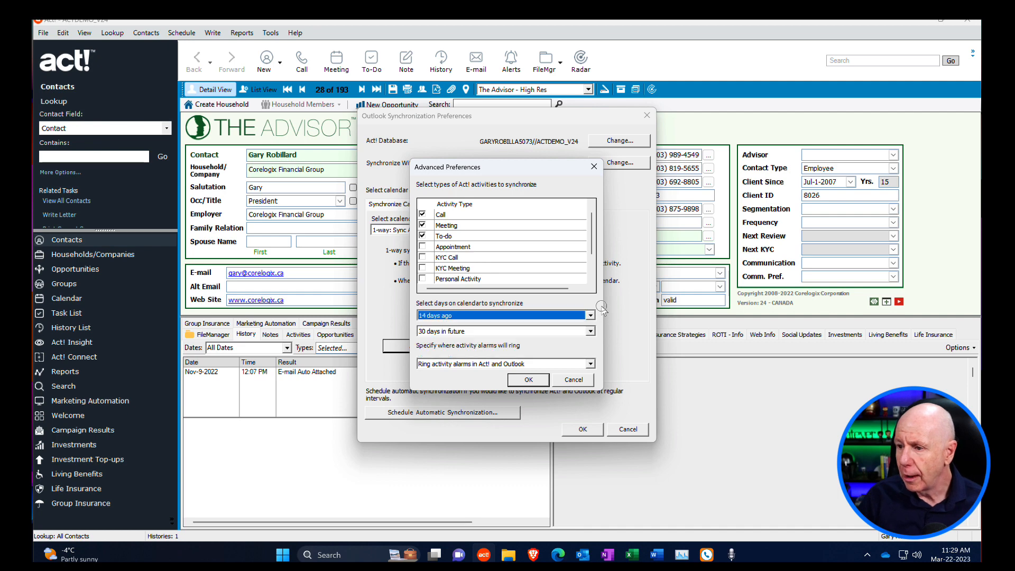
pyautogui.click(590, 331)
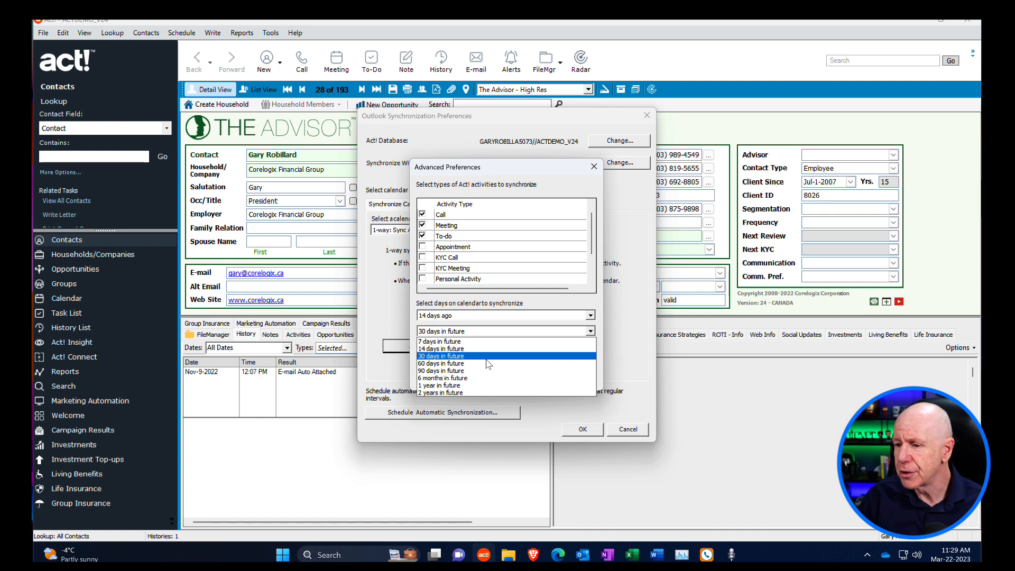
pyautogui.click(586, 310)
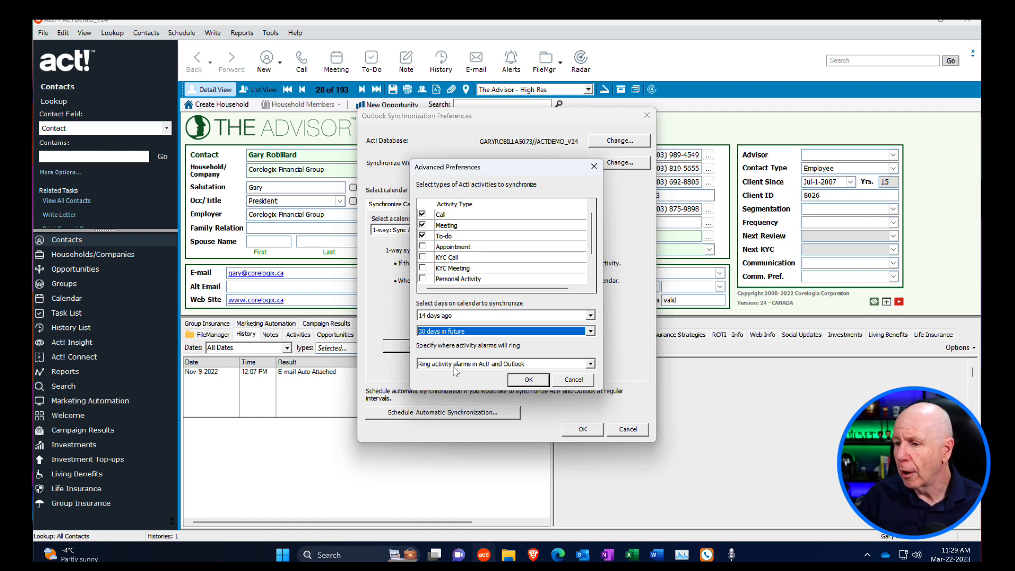
pyautogui.click(588, 365)
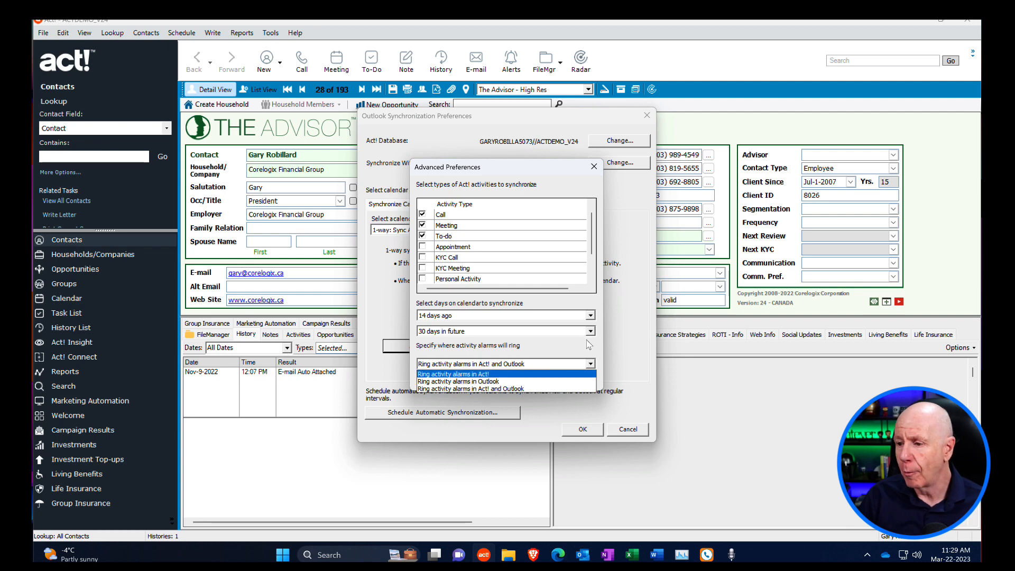
pyautogui.click(486, 388)
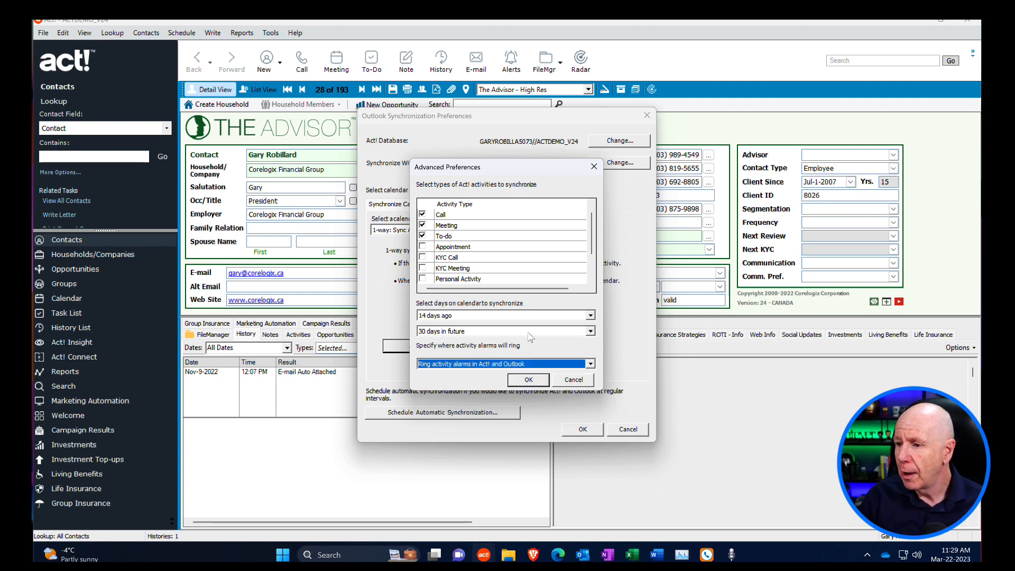
pyautogui.click(528, 380)
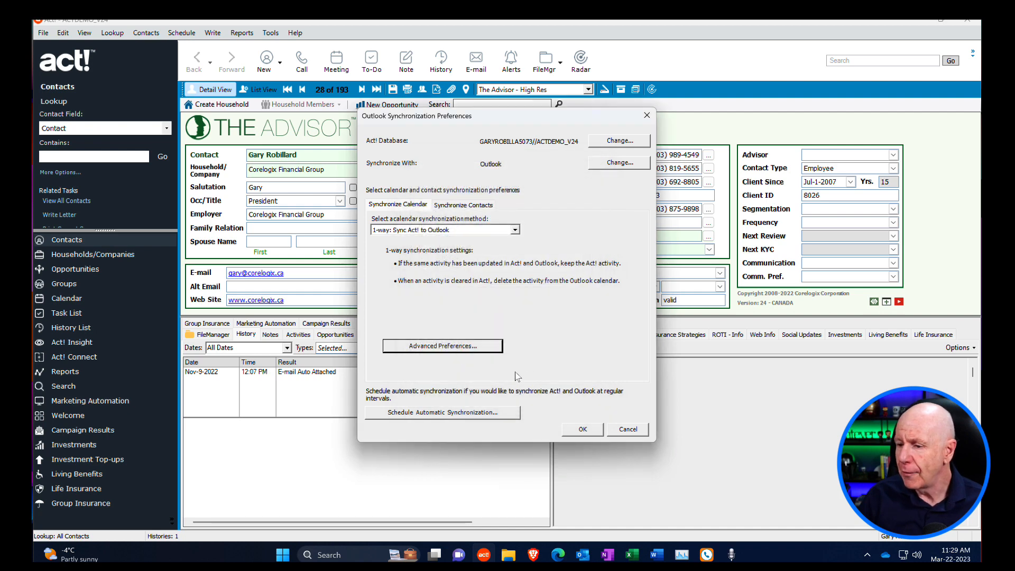
# Try an automatic synchronization schedule of every 15 minutes, restricted to set times from 12:00 PM to 1:00 PM, and discard it
pyautogui.click(463, 413)
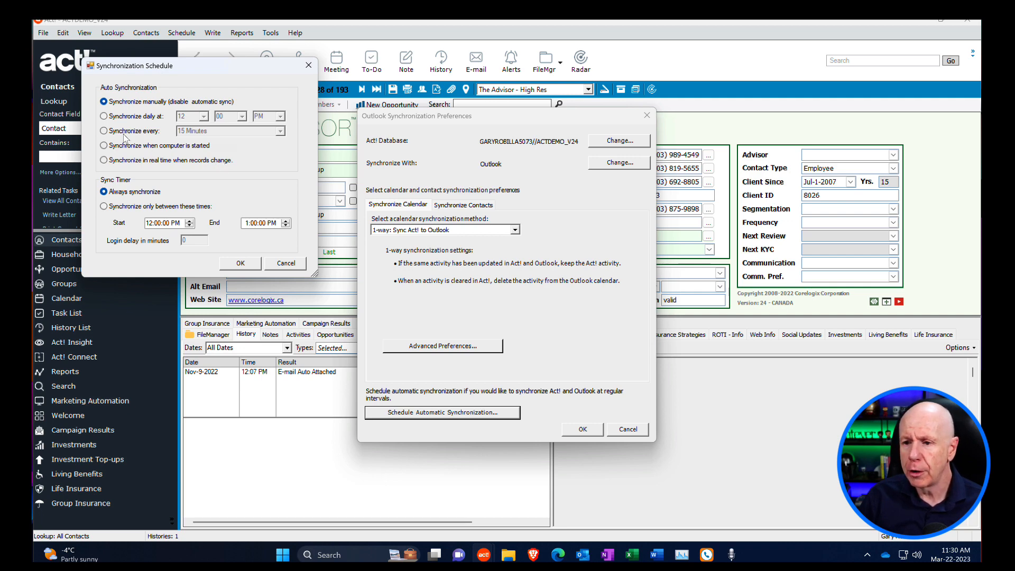
pyautogui.click(104, 131)
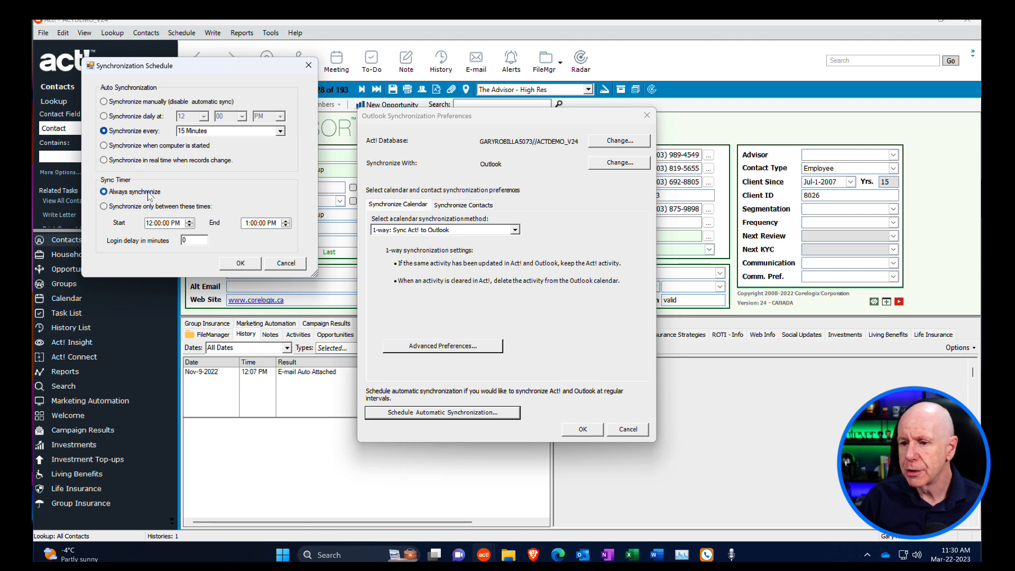
pyautogui.click(105, 206)
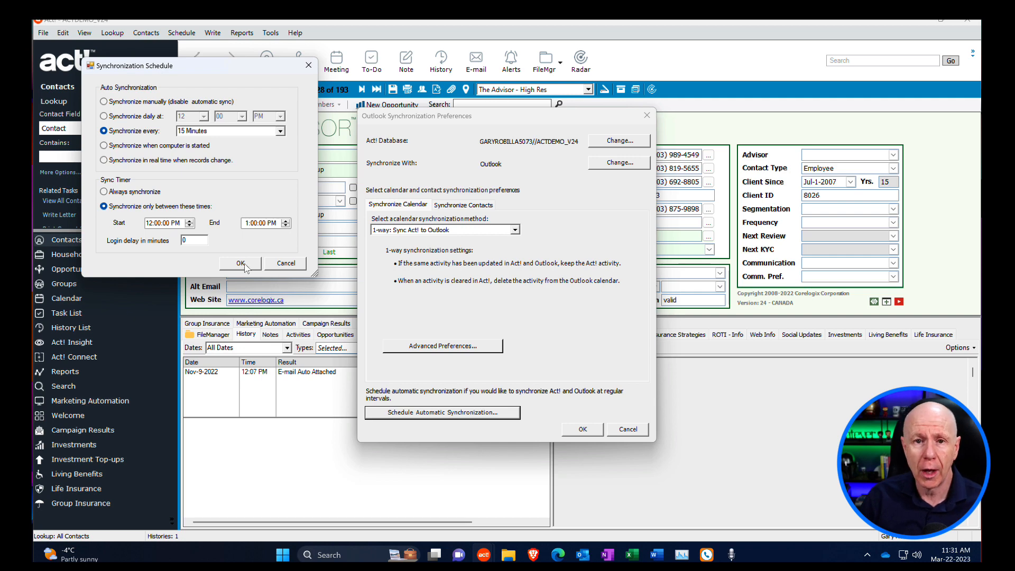
pyautogui.click(286, 263)
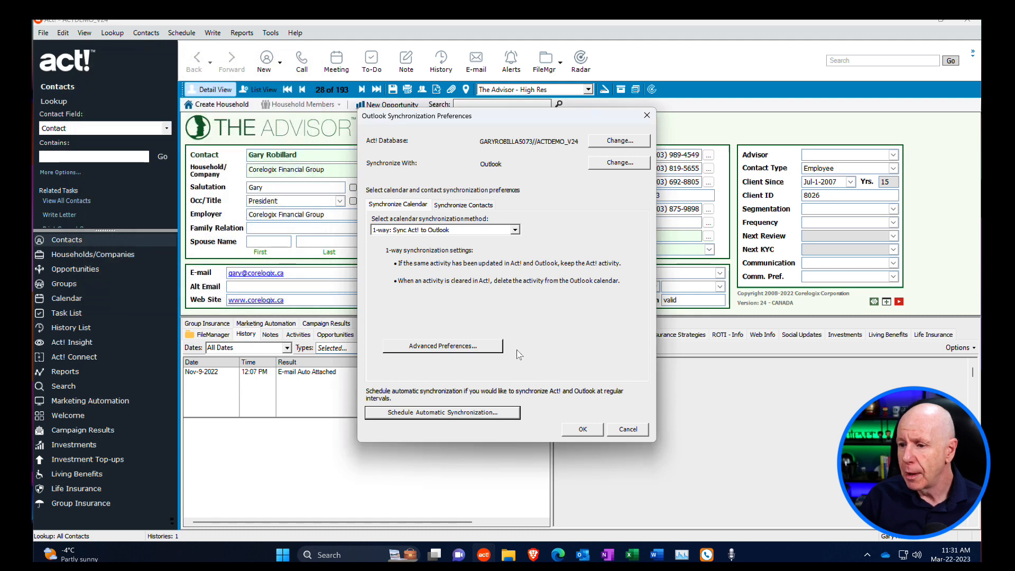
# Set the calendar synchronization method to "2-way: Sync Act! and Outlook with each other" and review the advanced preferences without changing them
pyautogui.click(456, 231)
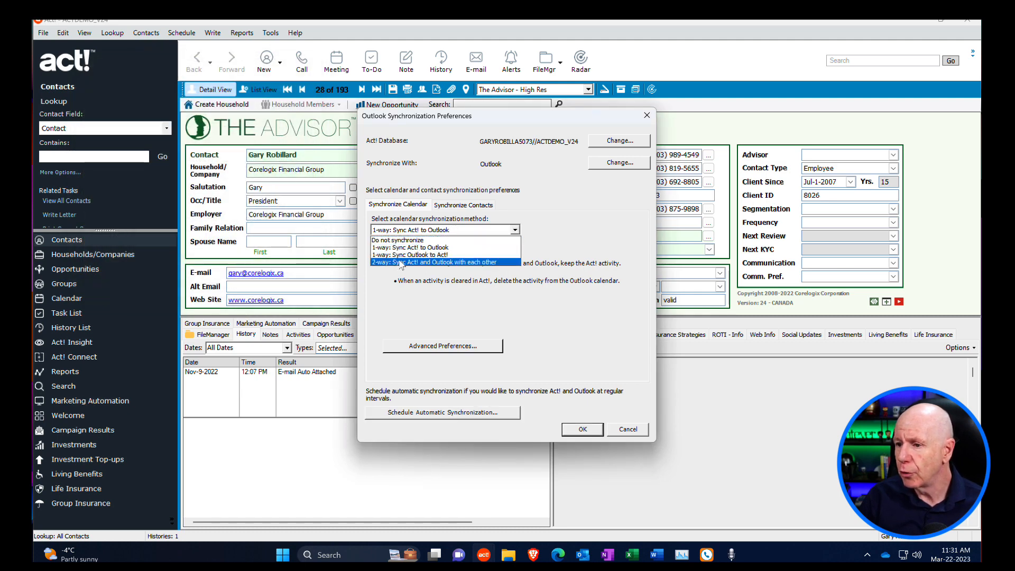
pyautogui.click(446, 260)
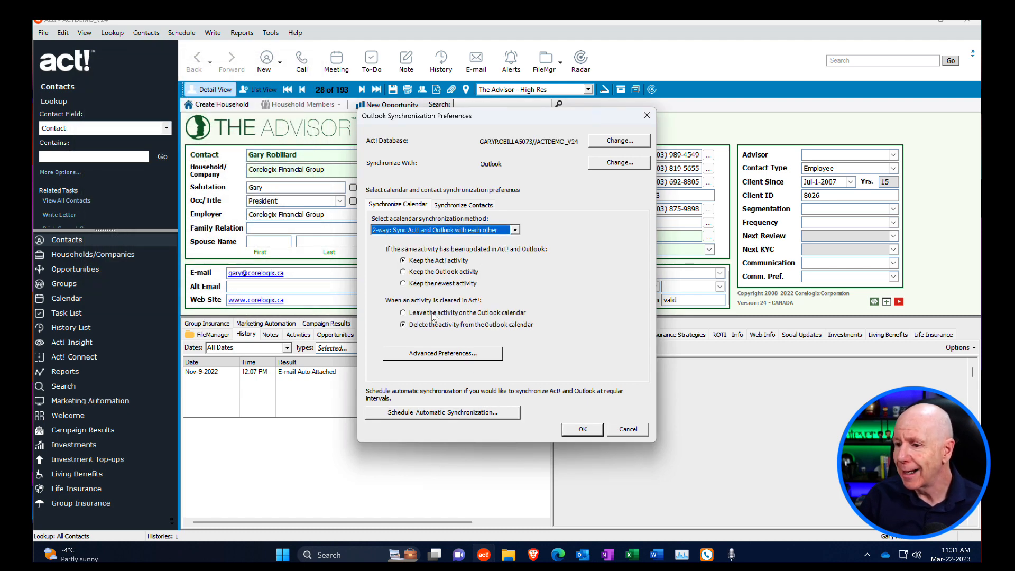
pyautogui.click(443, 354)
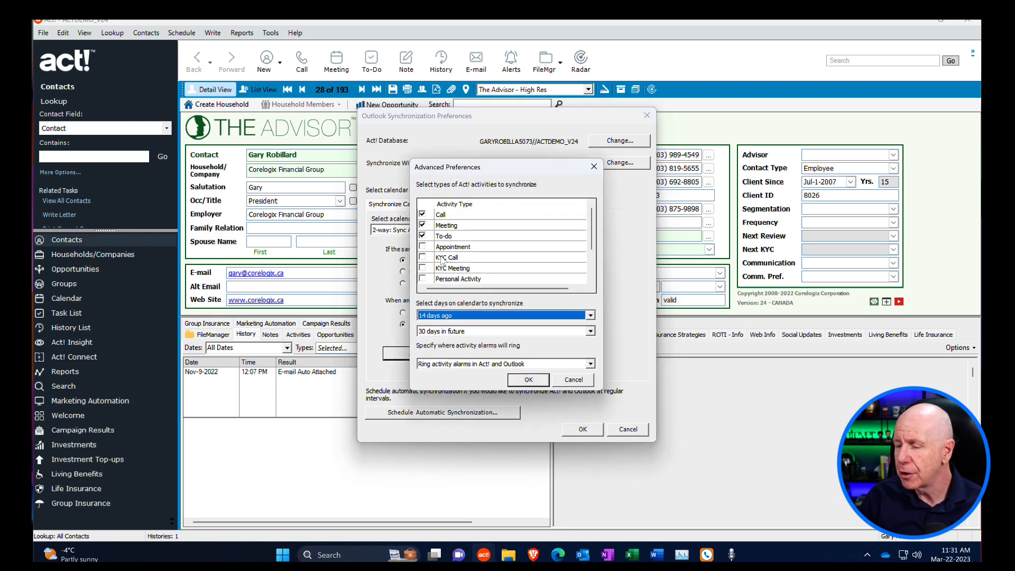
pyautogui.click(573, 380)
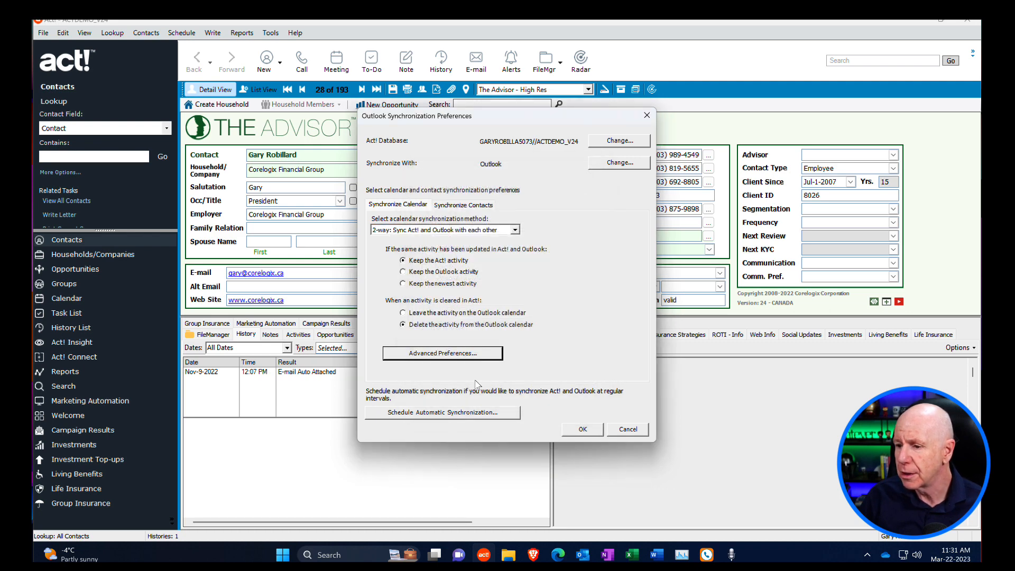
# Try the 15-minute schedule with restricted times again for two-way synchronization, discard it, and recheck the schedule settings without saving
pyautogui.click(458, 417)
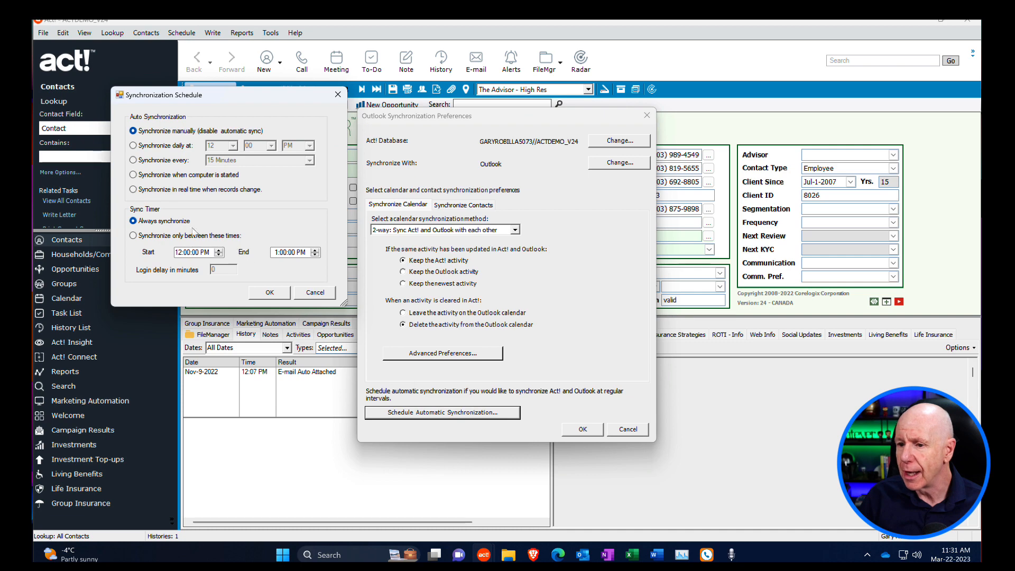
pyautogui.click(133, 160)
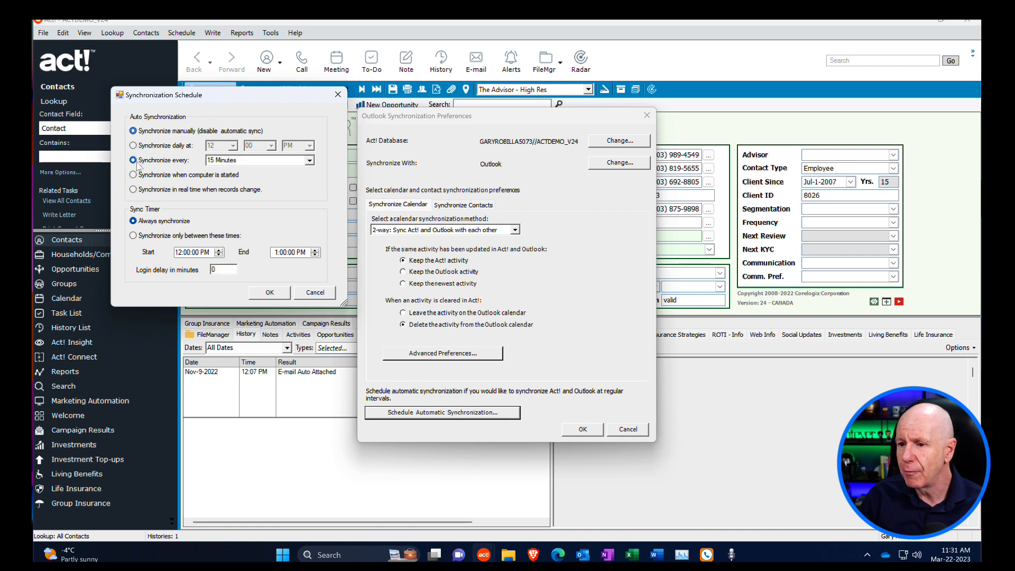
pyautogui.click(134, 236)
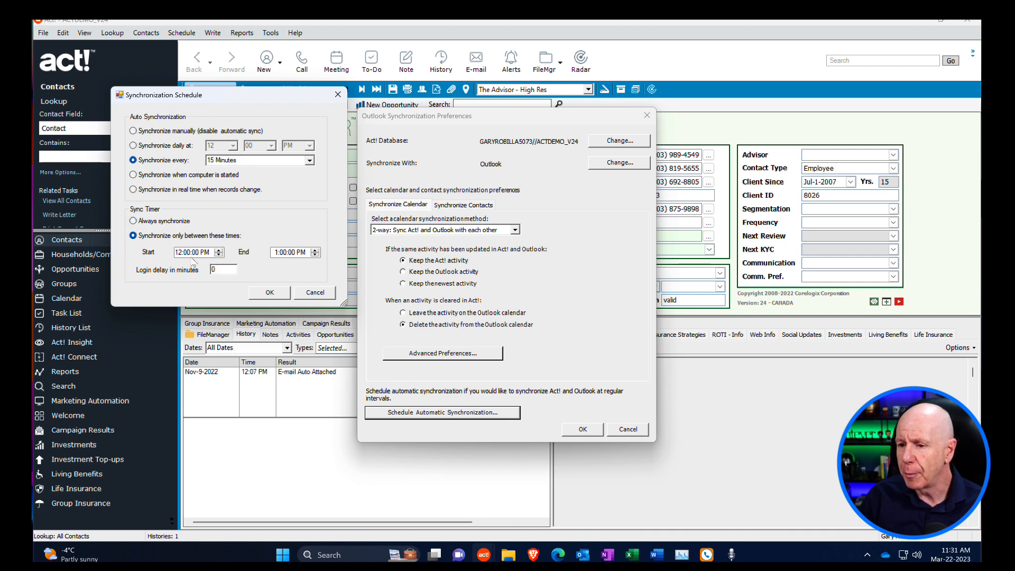
pyautogui.click(315, 292)
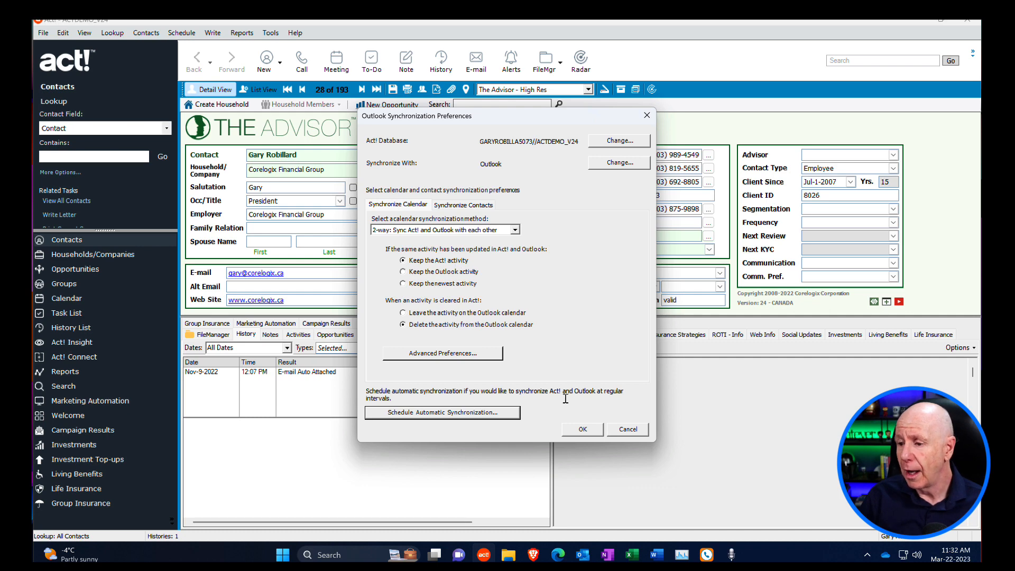
pyautogui.click(419, 413)
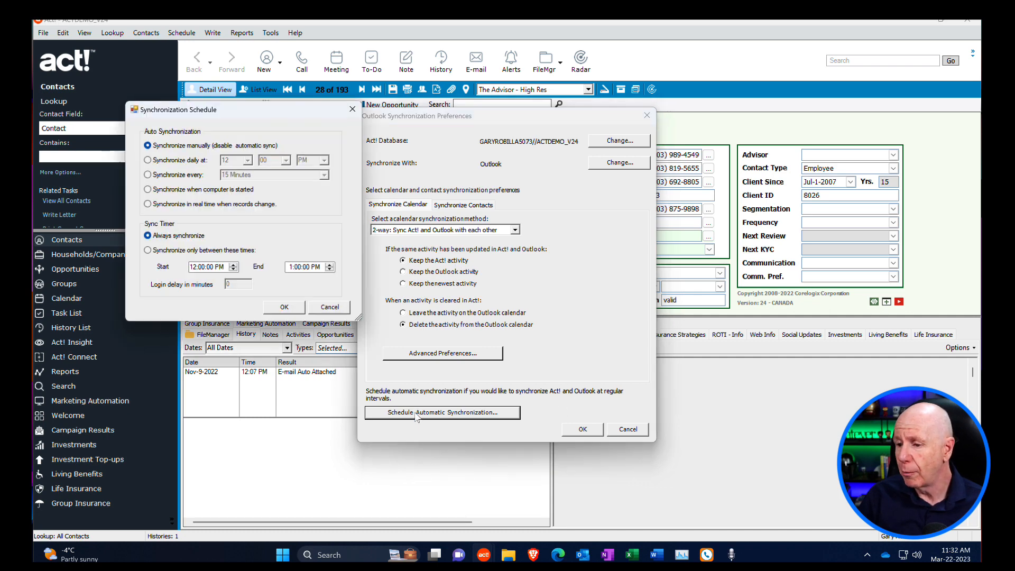
pyautogui.click(338, 310)
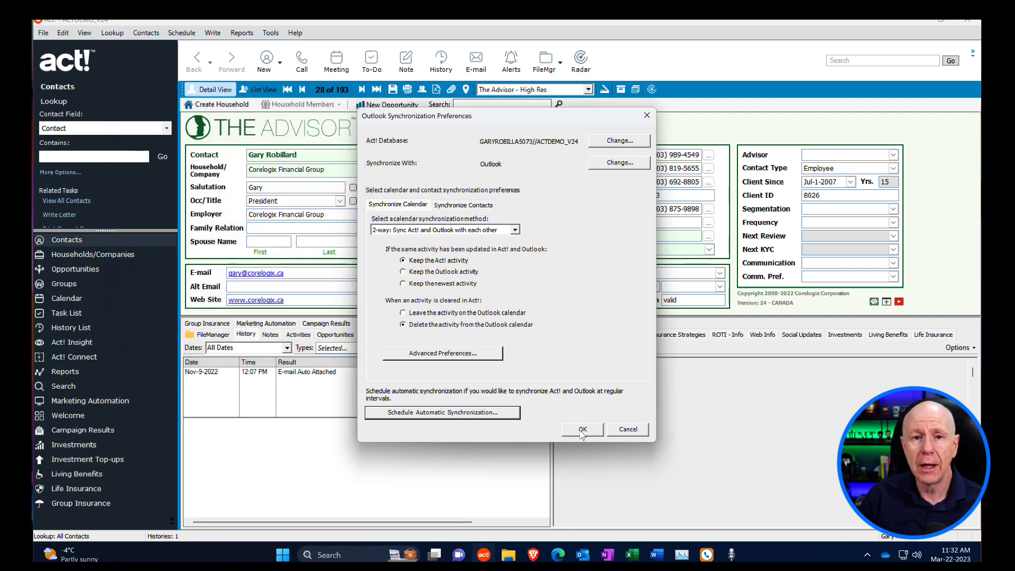